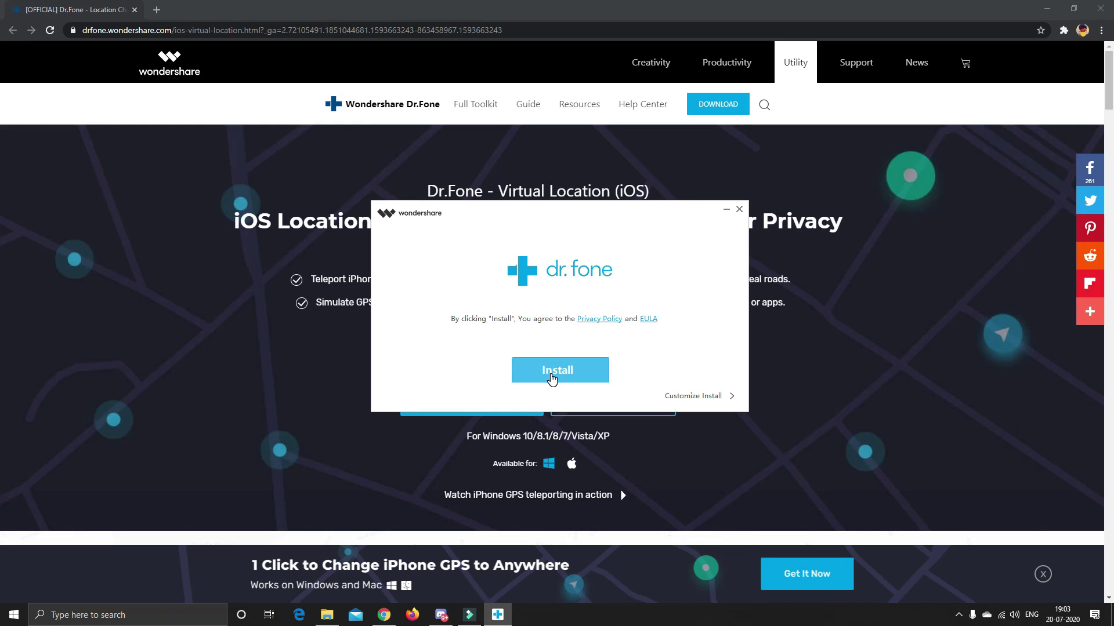
- Start installing Dr.Fone from the downloaded installer
{"action": "left_click", "coordinate": [551, 378]}
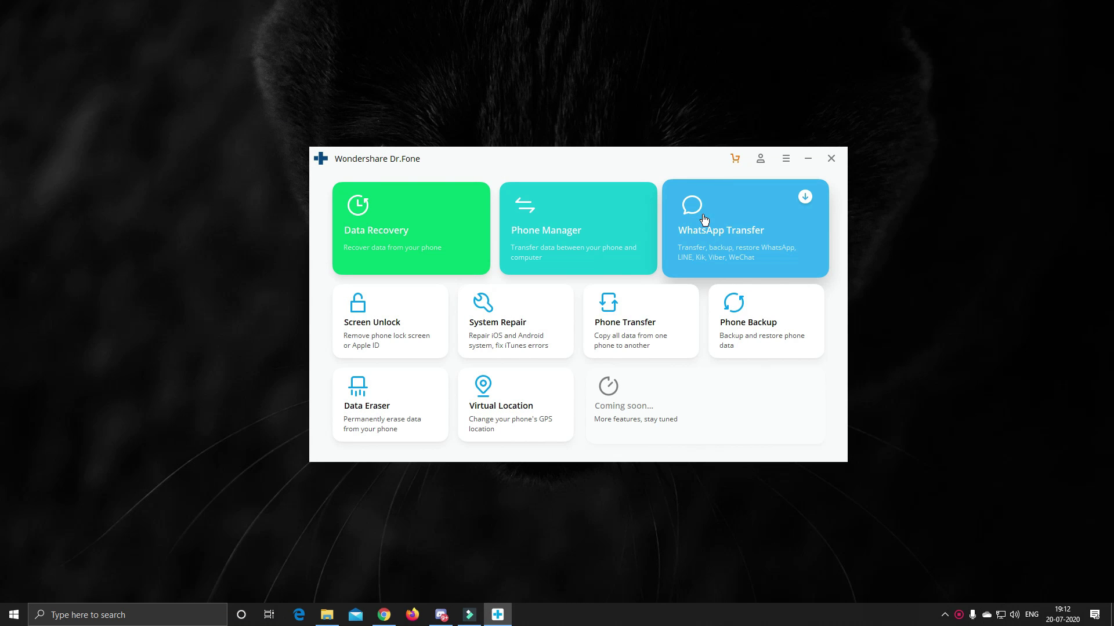
- Open Virtual Location and adjust the map around Chinatown near the White House
{"action": "left_click", "coordinate": [538, 401]}
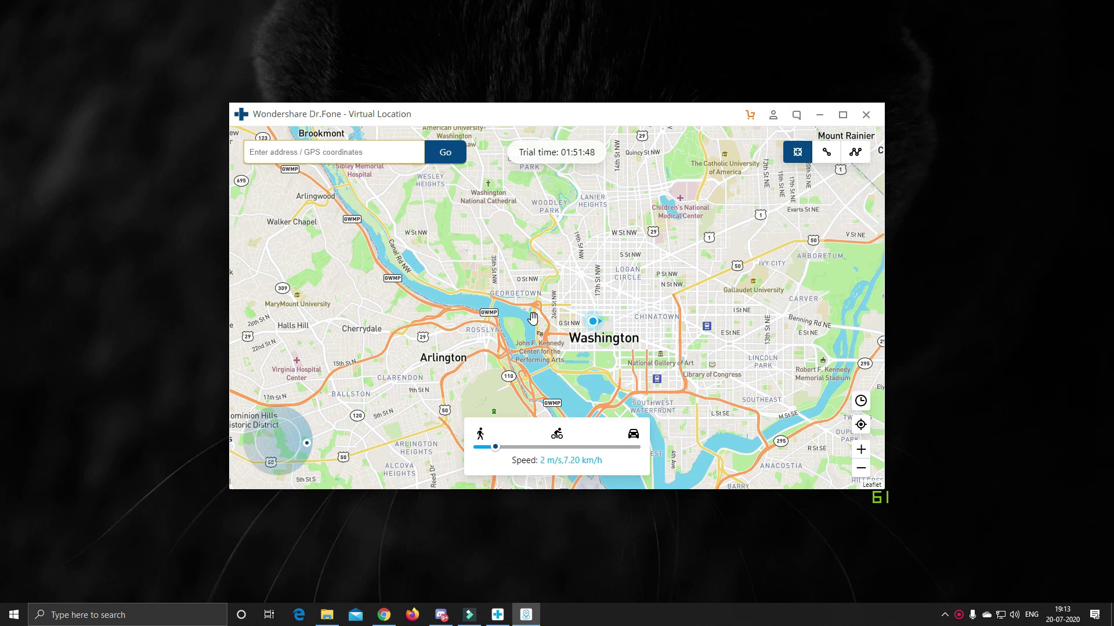
{"action": "scroll", "coordinate": [662, 318], "scroll_direction": "up", "scroll_amount": 2}
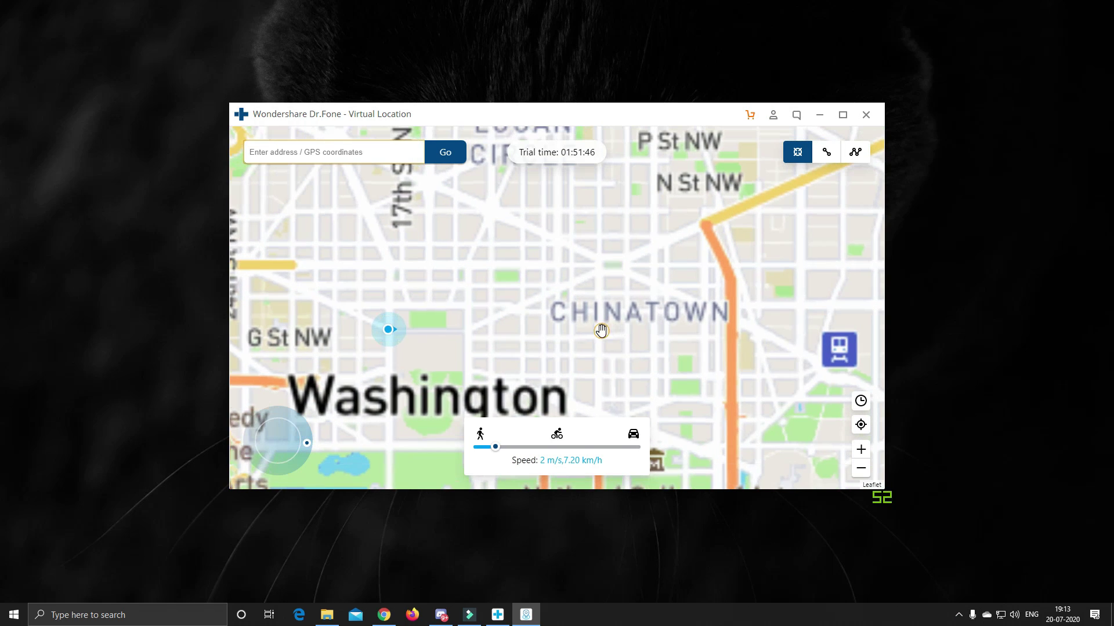
{"action": "left_click_drag", "start_coordinate": [600, 331], "coordinate": [659, 325]}
{"action": "scroll", "coordinate": [515, 335], "scroll_direction": "down", "scroll_amount": 1}
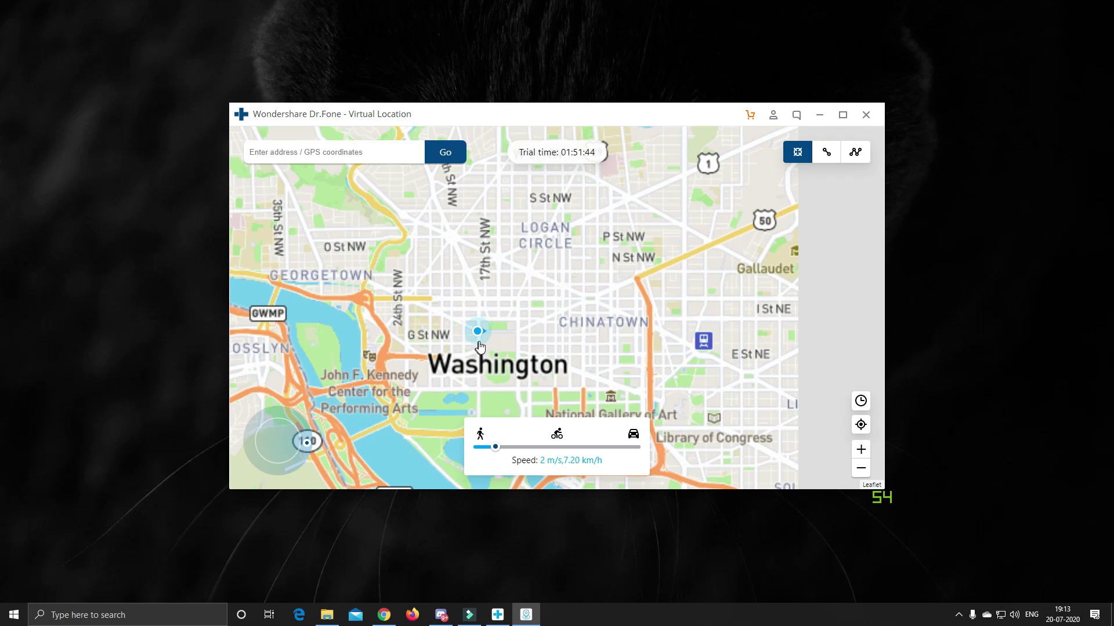
- Search for 'Taj Mahal' and select the Agra result
{"action": "left_click", "coordinate": [348, 158]}
{"action": "type", "text": "Taj Ma"}
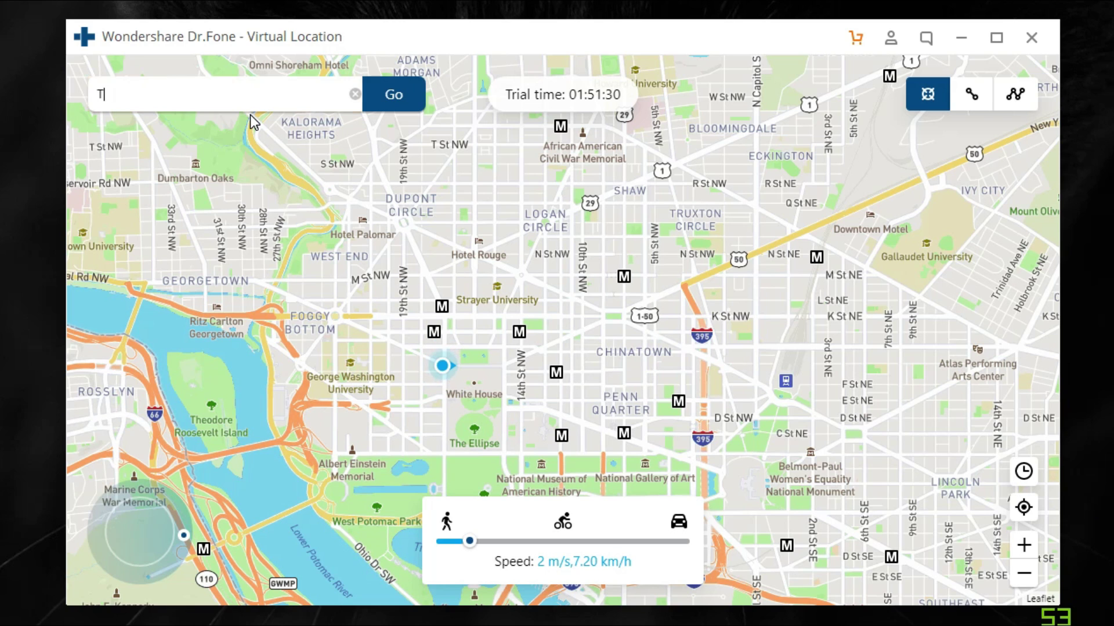
{"action": "type", "text": "hal"}
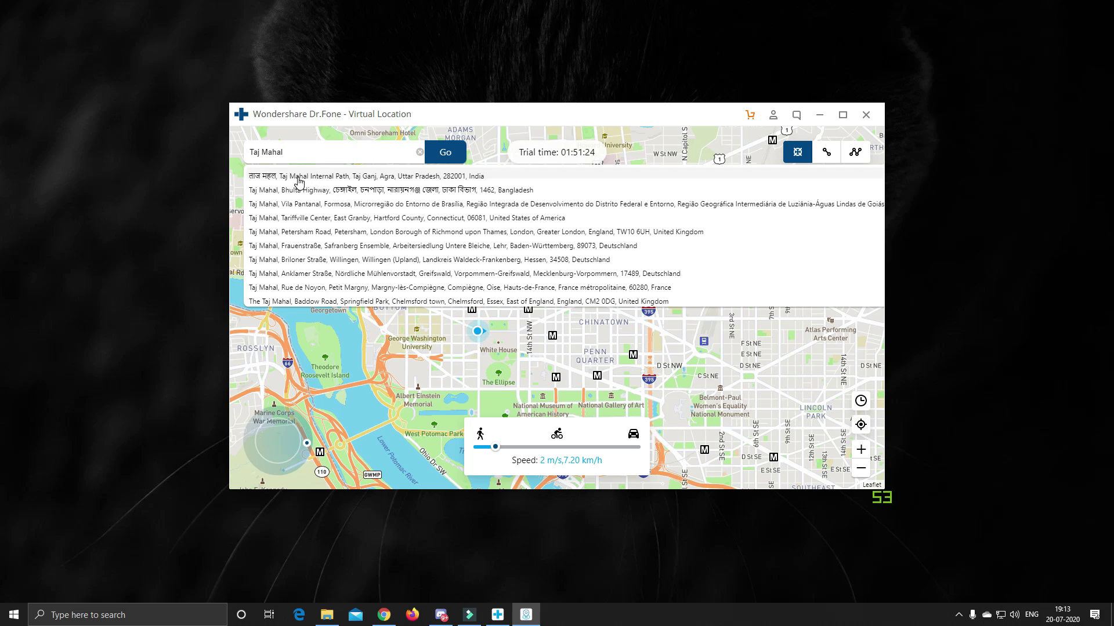
{"action": "left_click", "coordinate": [336, 178]}
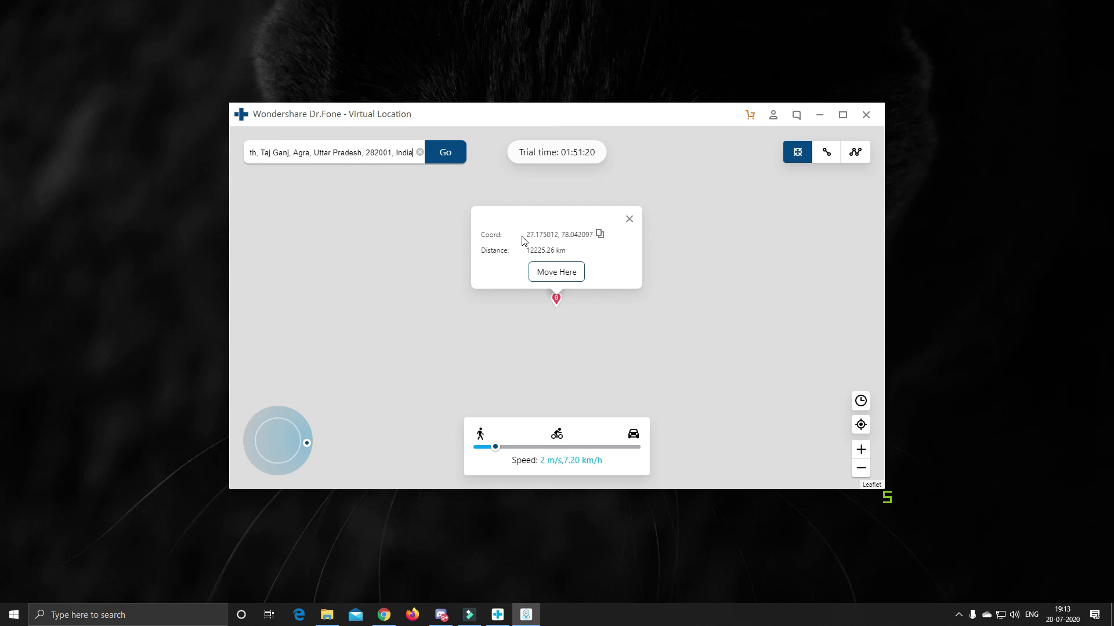
- Teleport the iPhone to the Taj Mahal, confirming past the distance warning
{"action": "left_click", "coordinate": [556, 280]}
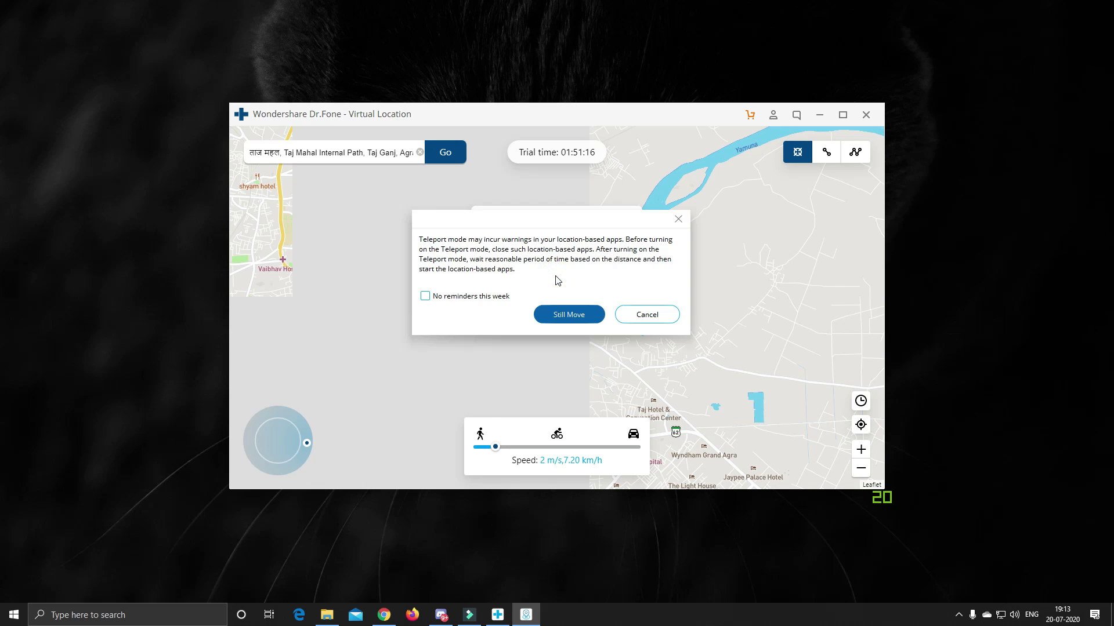
{"action": "left_click", "coordinate": [558, 312]}
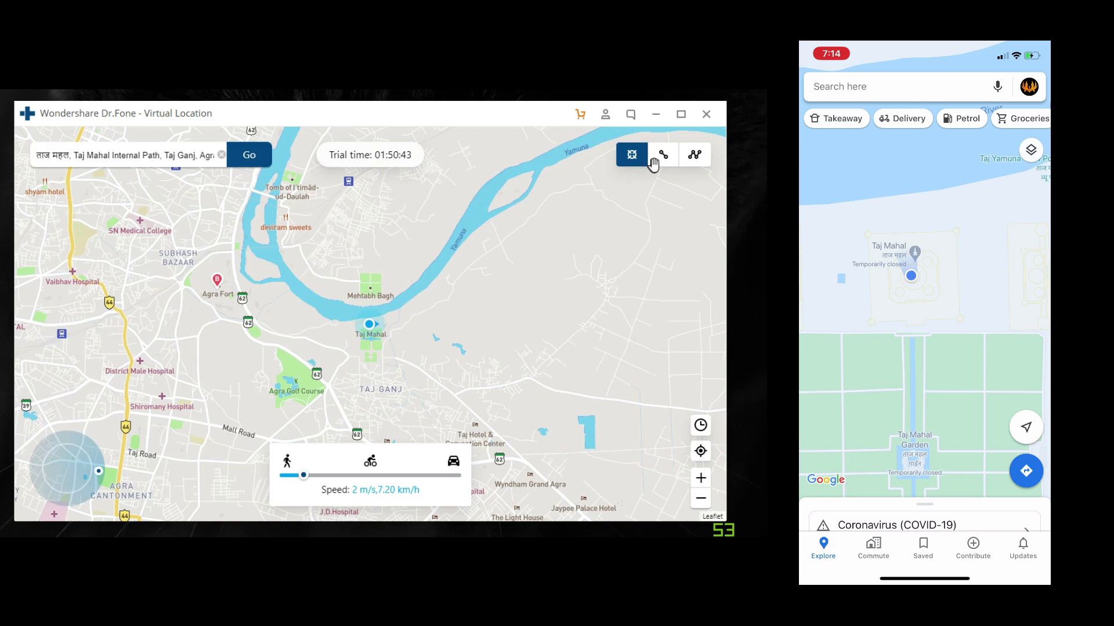
- Walk a one-stop route from the Taj Mahal to the chosen point, raising speed to 10 m/s
{"action": "left_click", "coordinate": [662, 156]}
{"action": "left_click", "coordinate": [665, 167]}
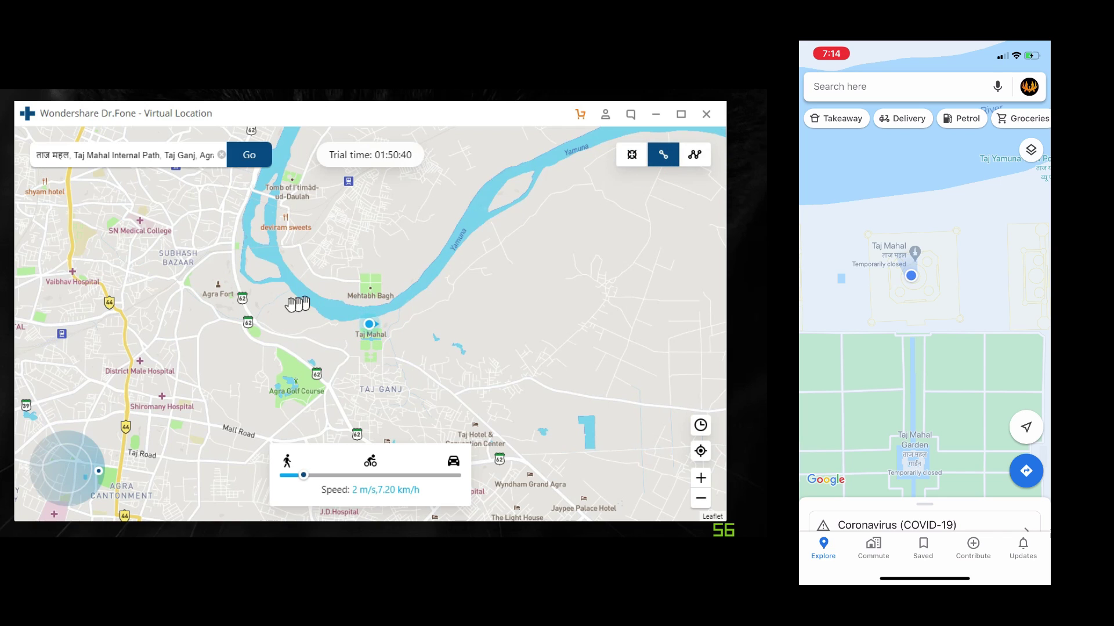
{"action": "left_click", "coordinate": [220, 290]}
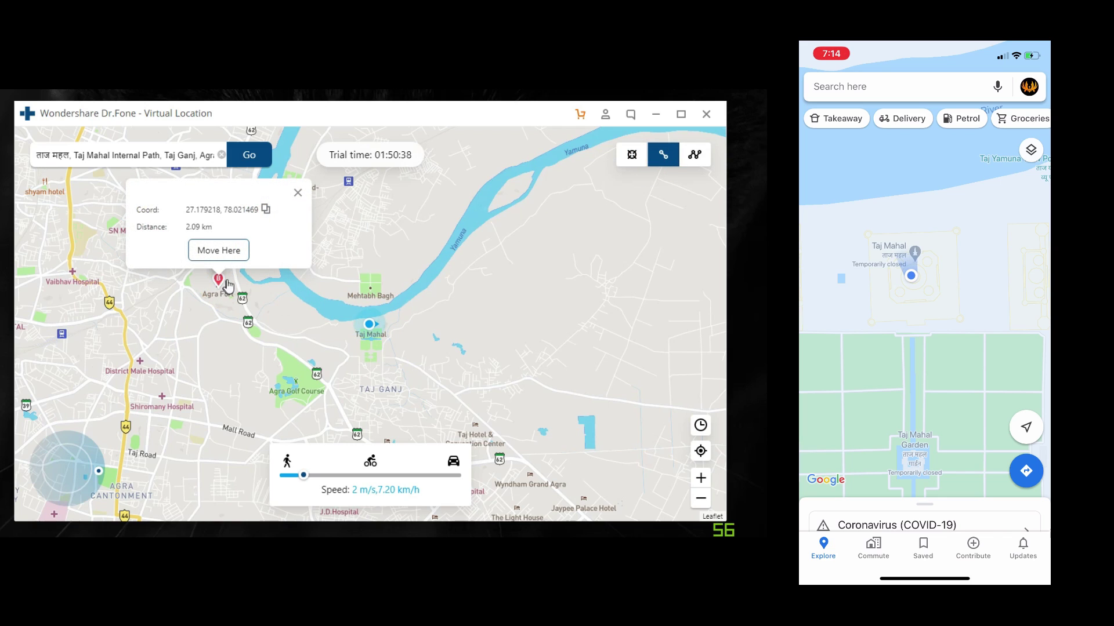
{"action": "left_click", "coordinate": [219, 250]}
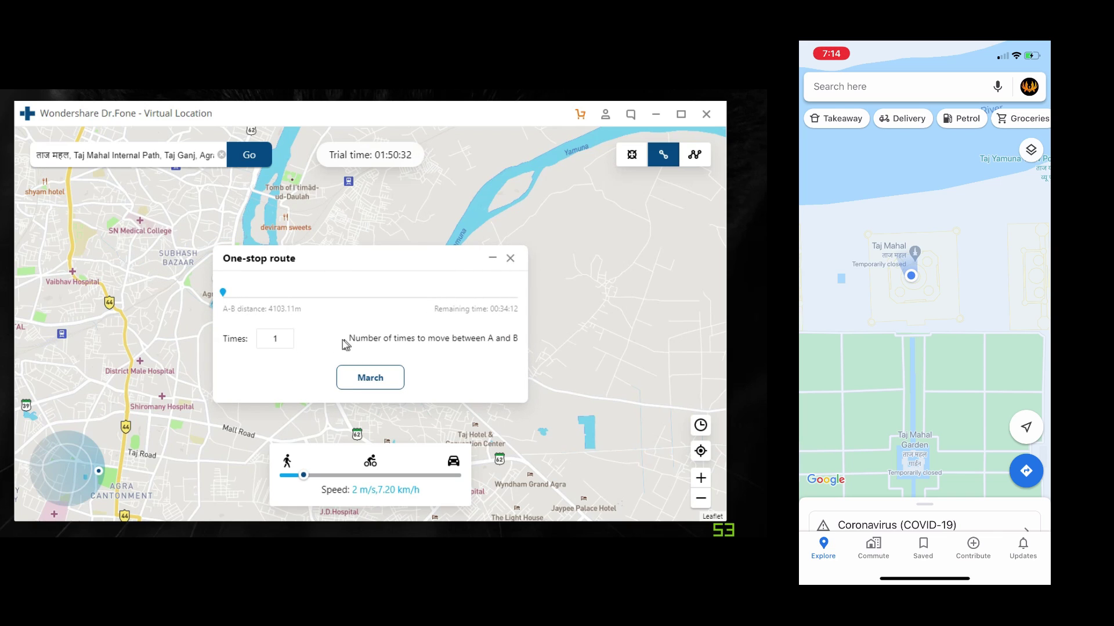
{"action": "left_click", "coordinate": [375, 378]}
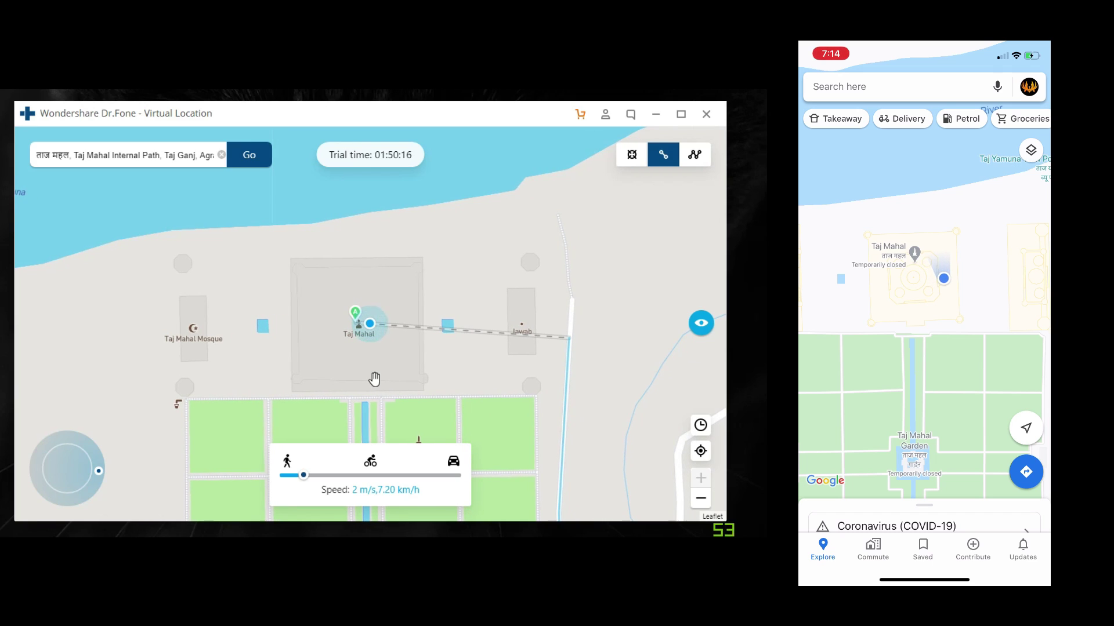
{"action": "left_click_drag", "start_coordinate": [304, 475], "coordinate": [407, 481]}
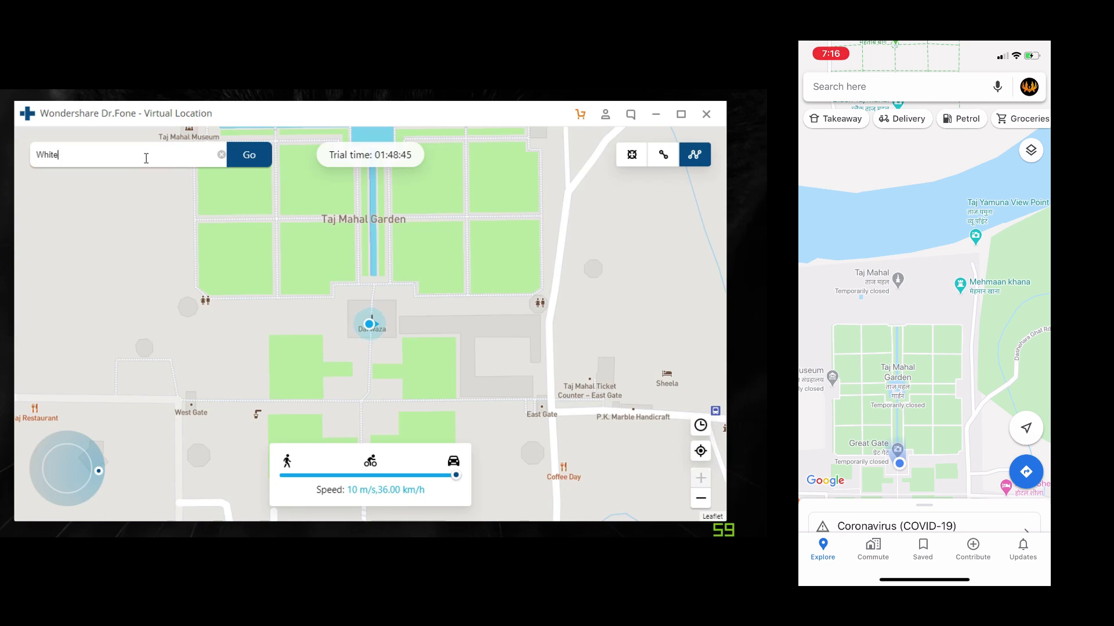
- Search 'house', pick the White House on Pennsylvania Avenue, and teleport there
{"action": "type", "text": "house"}
{"action": "left_click", "coordinate": [72, 183]}
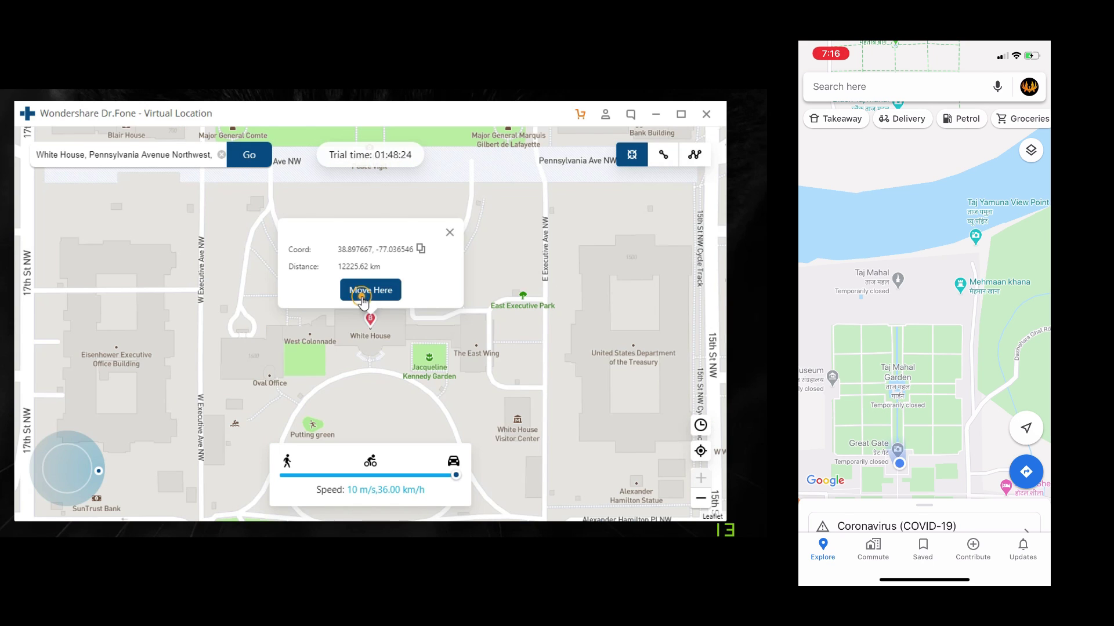
{"action": "left_click", "coordinate": [368, 288]}
{"action": "left_click", "coordinate": [373, 331]}
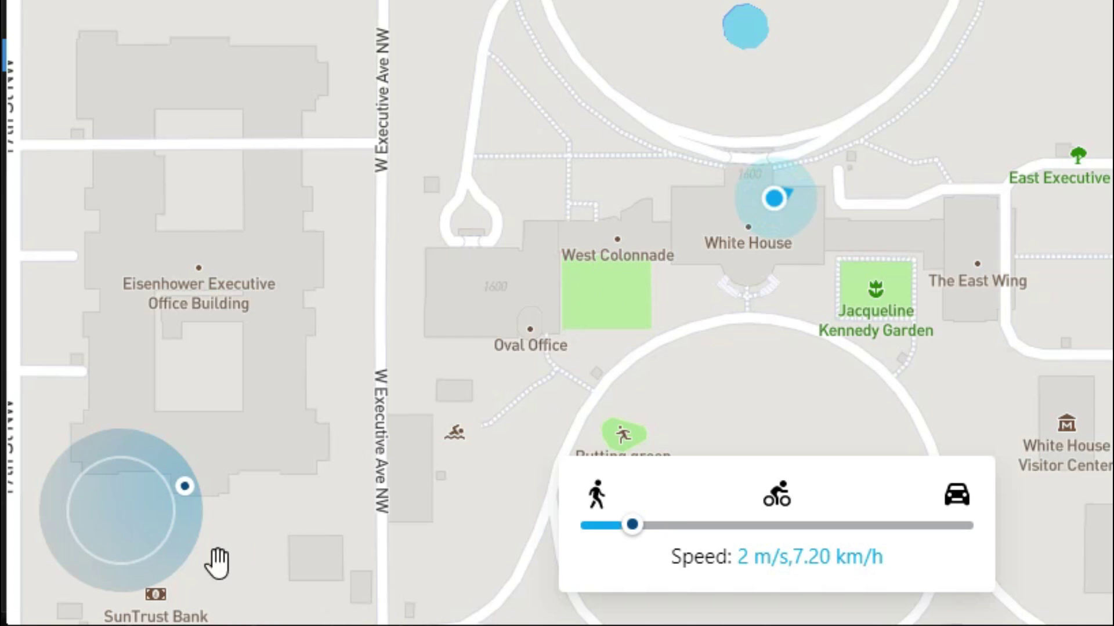
- Steer the location south, north, east and west with the joystick, then enable multi-stop route mode
{"action": "mouse_move", "coordinate": [77, 470]}
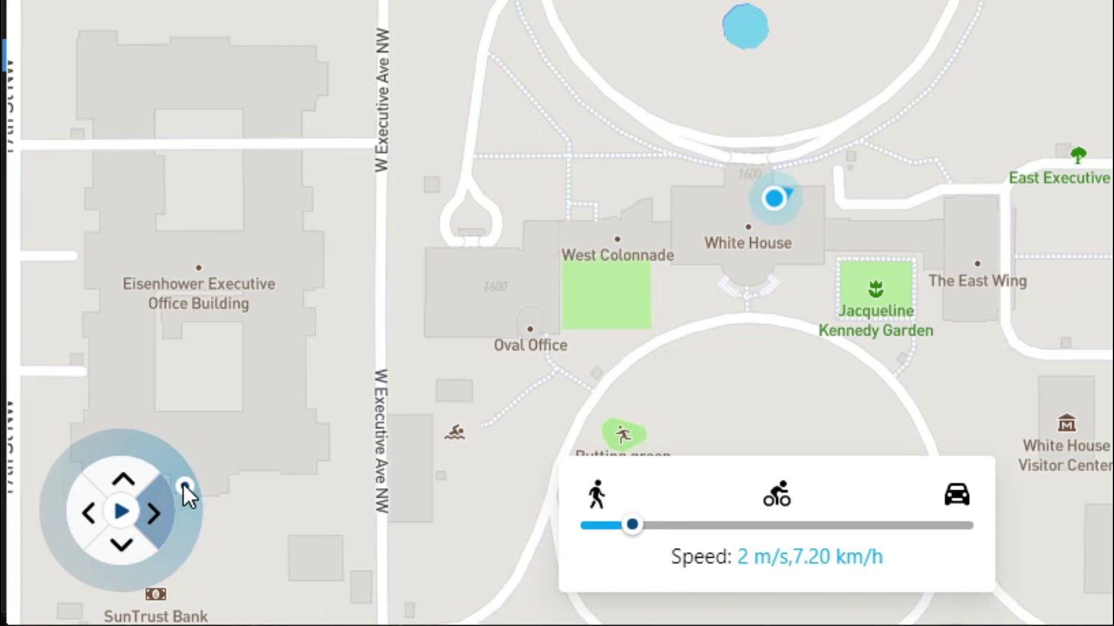
{"action": "mouse_move", "coordinate": [182, 484]}
{"action": "left_mouse_down"}
{"action": "mouse_move", "coordinate": [189, 515]}
{"action": "mouse_move", "coordinate": [164, 565]}
{"action": "mouse_move", "coordinate": [87, 589]}
{"action": "mouse_move", "coordinate": [128, 591]}
{"action": "left_mouse_up"}
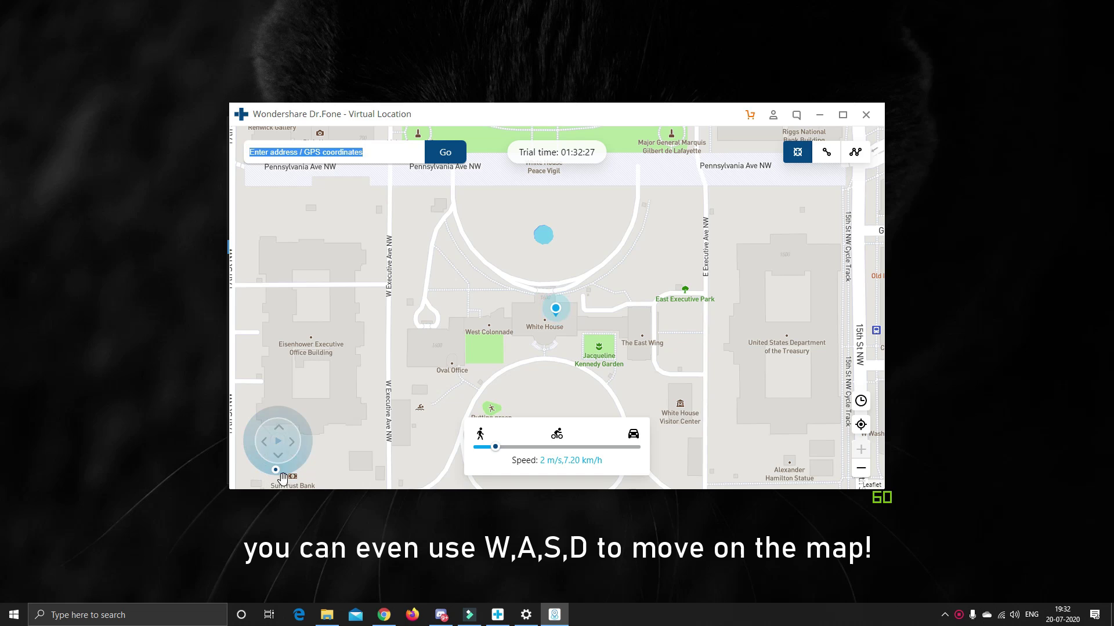
{"action": "left_click", "coordinate": [280, 433]}
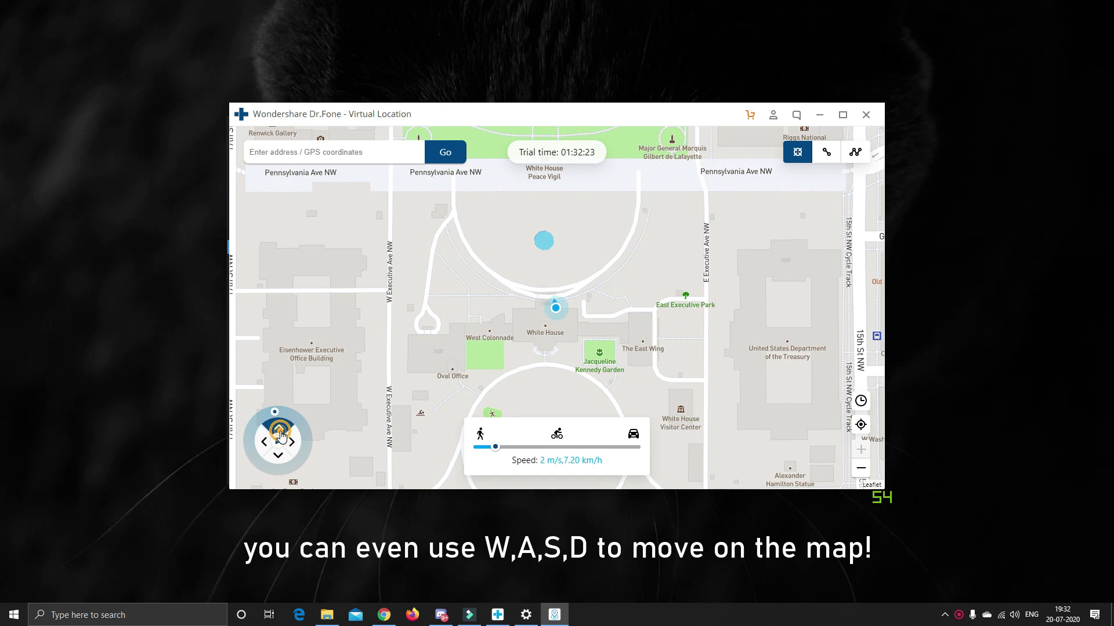
{"action": "left_click", "coordinate": [280, 457]}
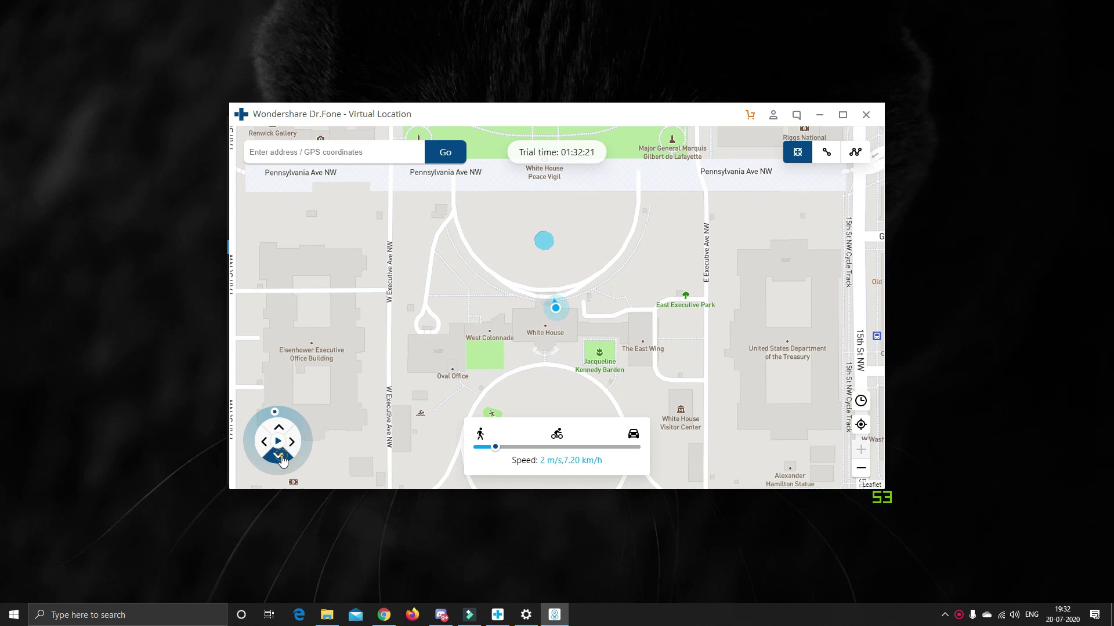
{"action": "left_click", "coordinate": [290, 444]}
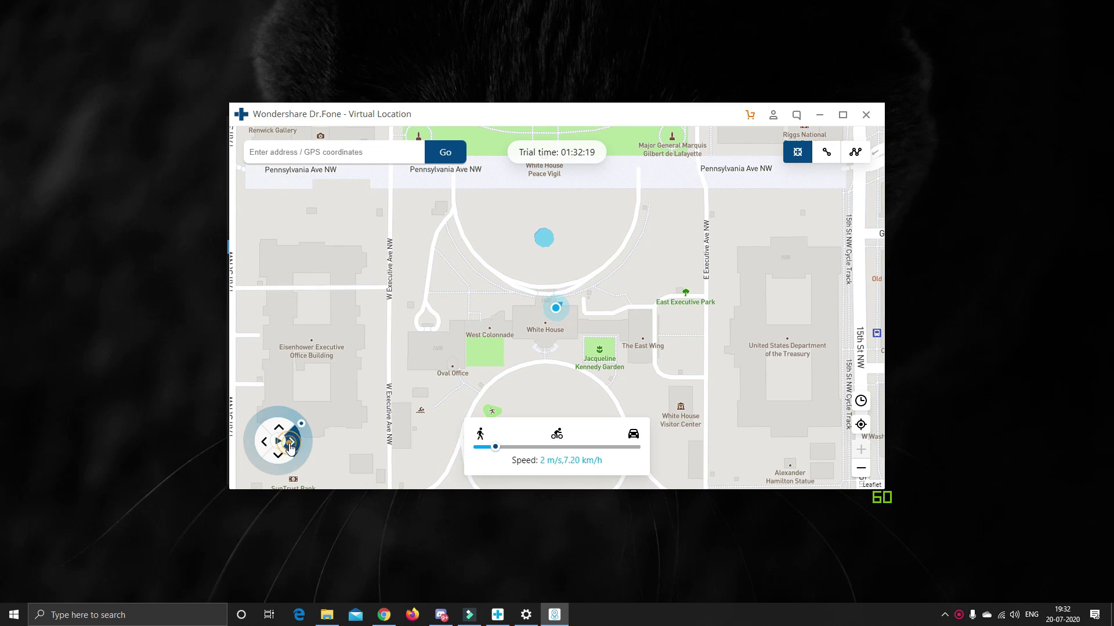
{"action": "left_click", "coordinate": [264, 442]}
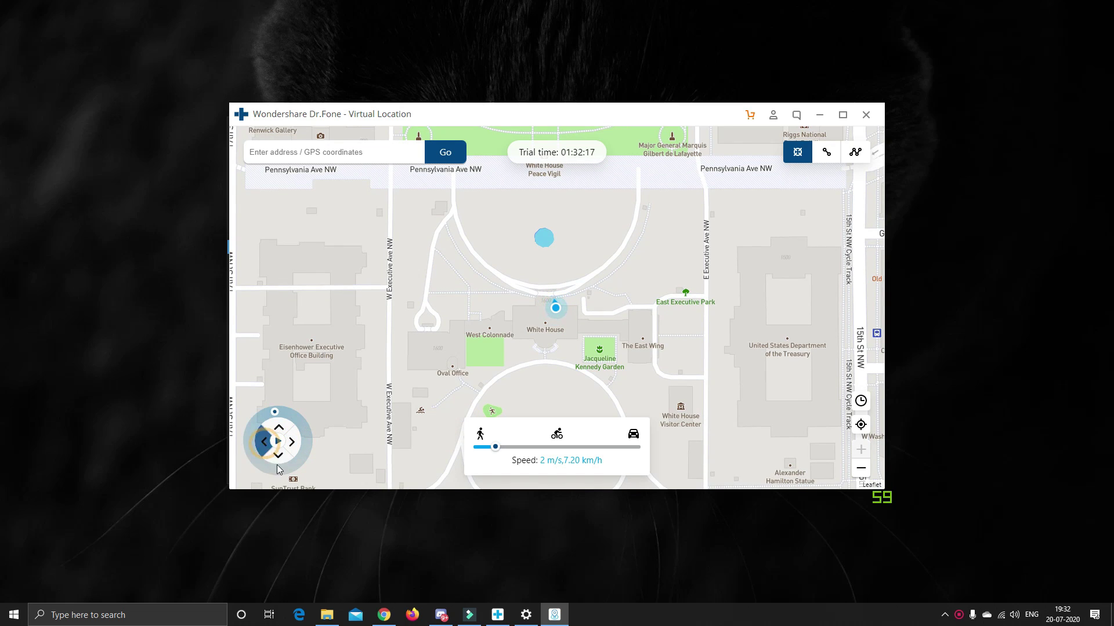
{"action": "left_click", "coordinate": [856, 152]}
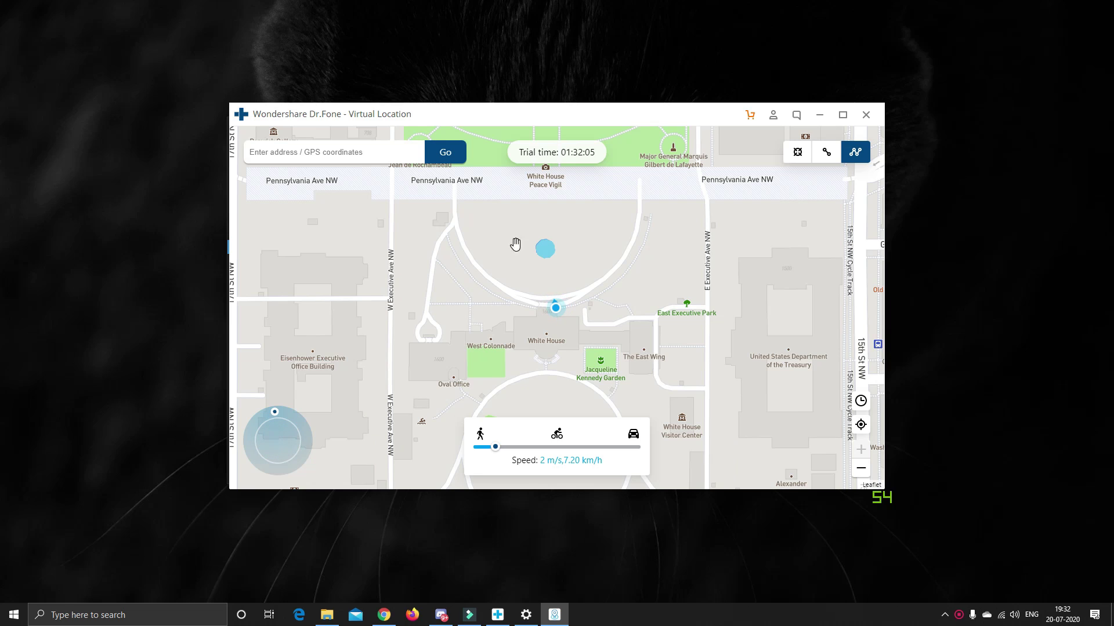
- Walk a multi-stop route through three points around the White House
{"action": "left_click", "coordinate": [336, 270]}
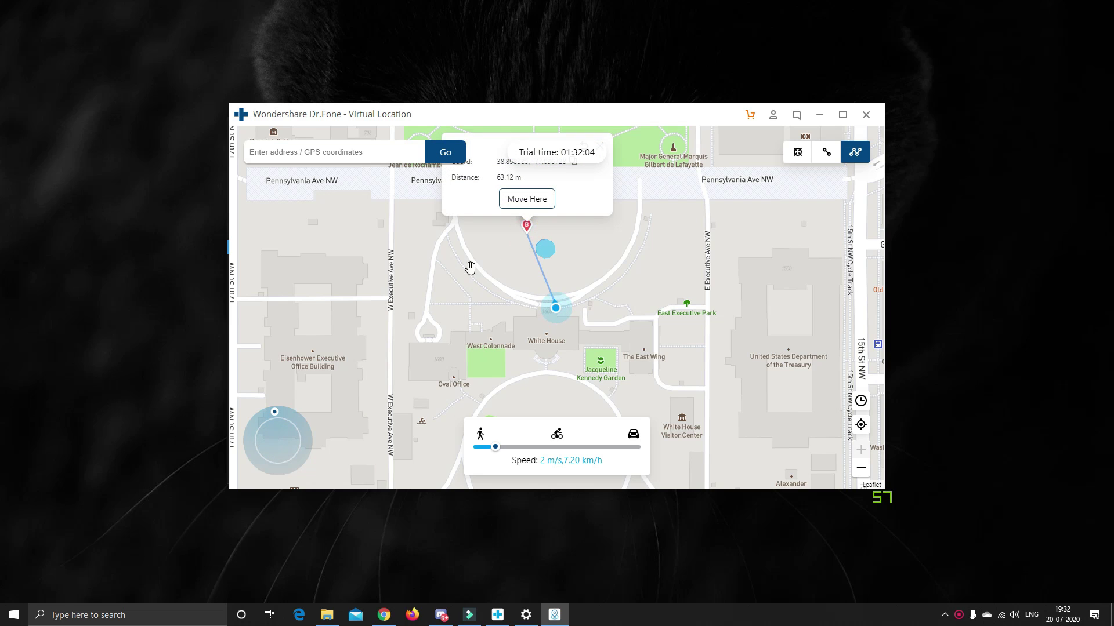
{"action": "left_click", "coordinate": [450, 268]}
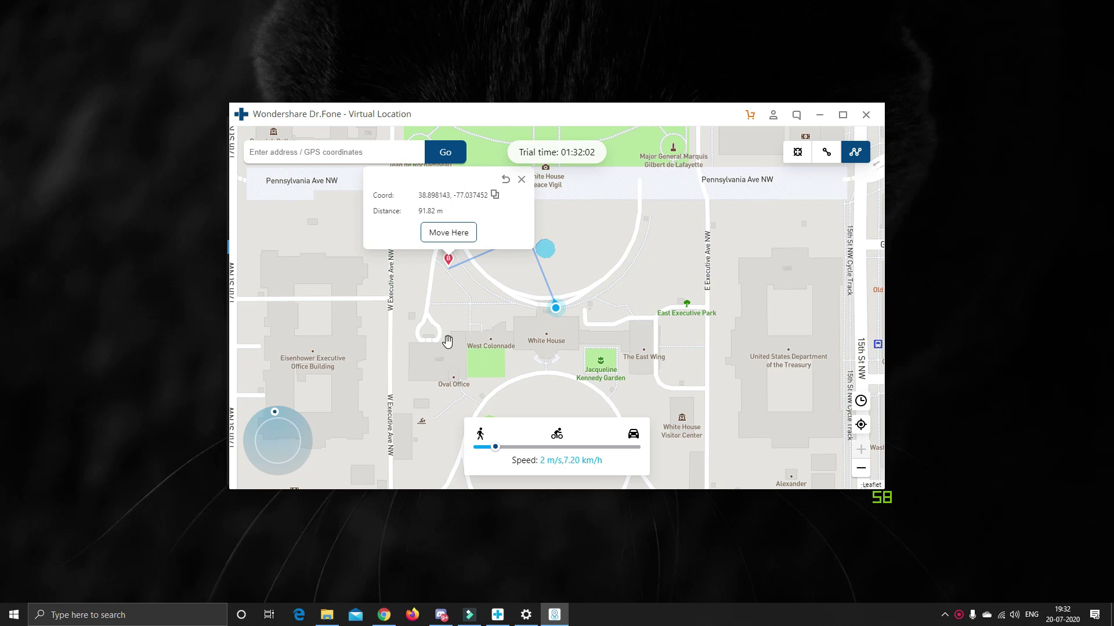
{"action": "left_click", "coordinate": [451, 327]}
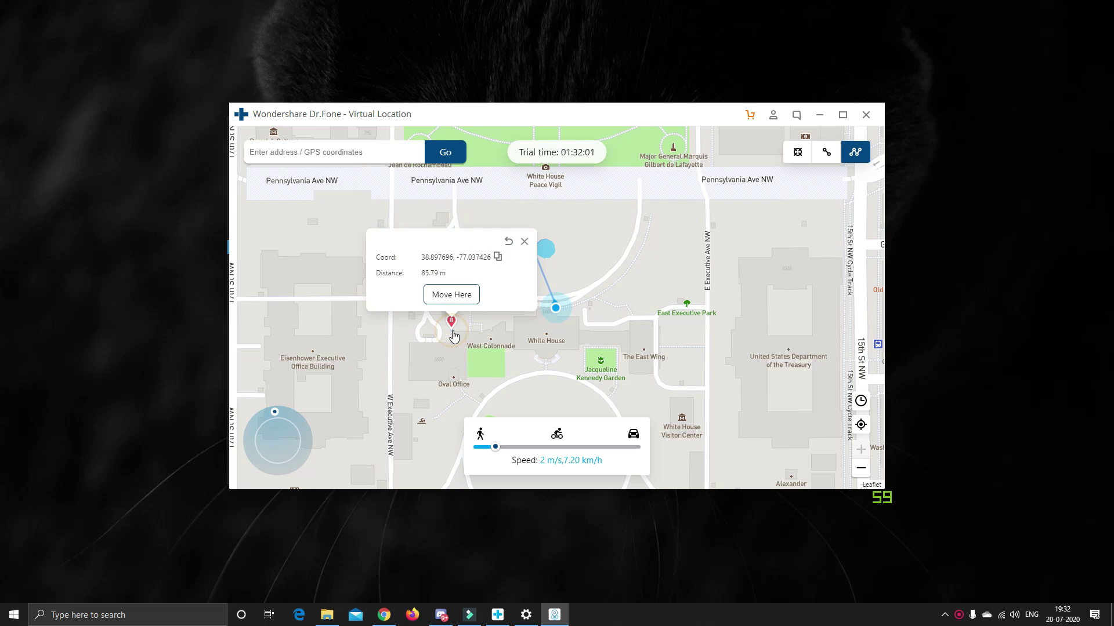
{"action": "left_click", "coordinate": [452, 295]}
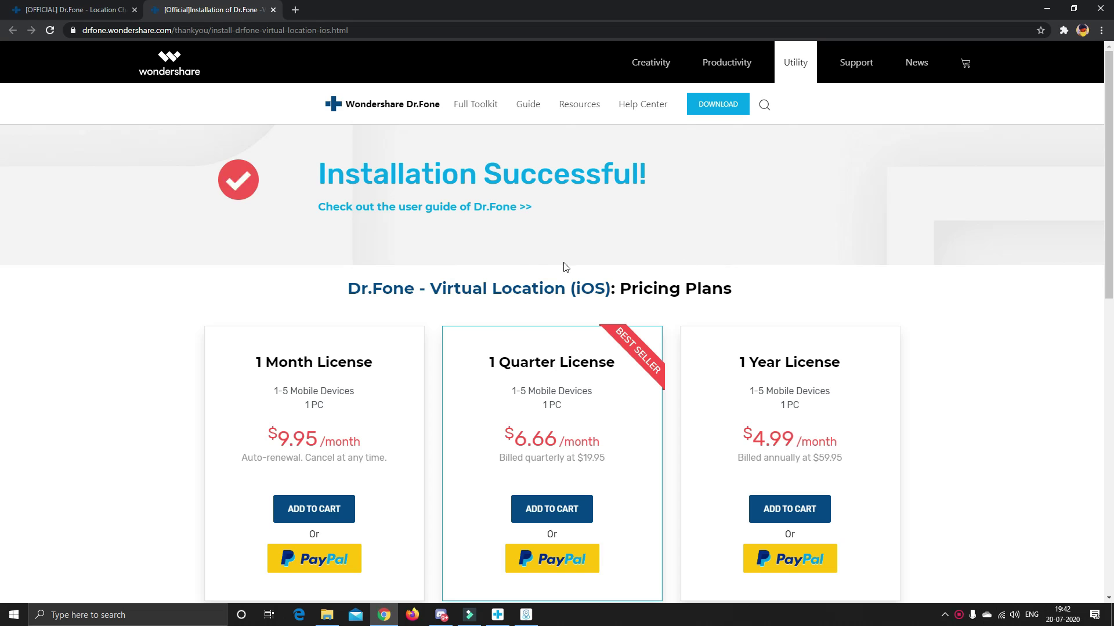
- Check out the 1 Month License with coupon SENDISCO applied, $12.41 due
{"action": "scroll", "coordinate": [512, 266], "scroll_direction": "down", "scroll_amount": 3}
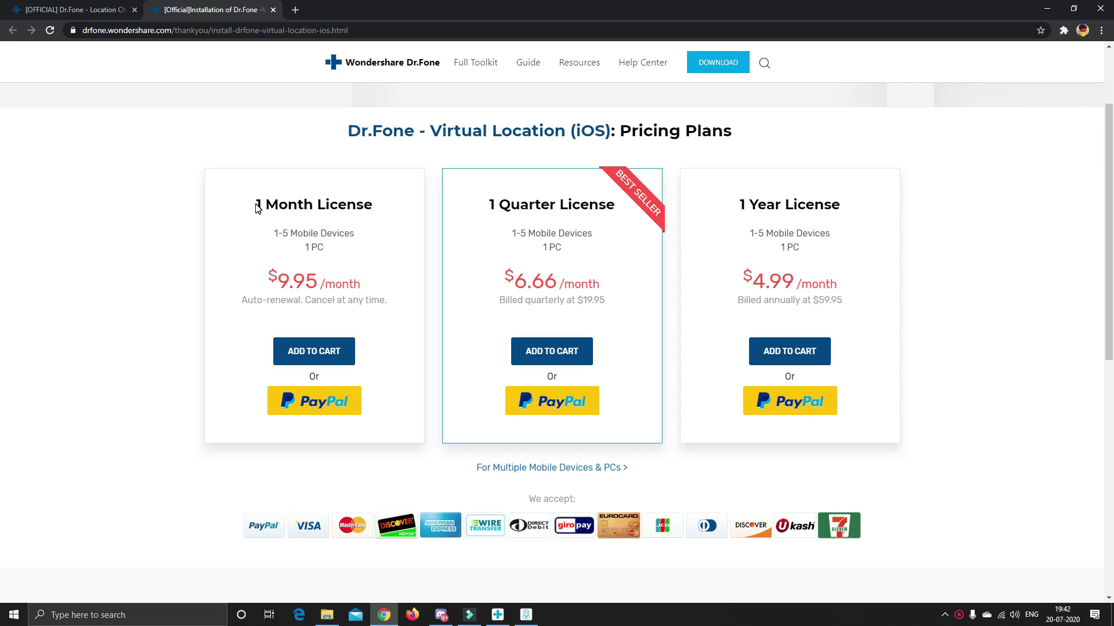
{"action": "left_click", "coordinate": [280, 393]}
{"action": "left_click", "coordinate": [206, 420]}
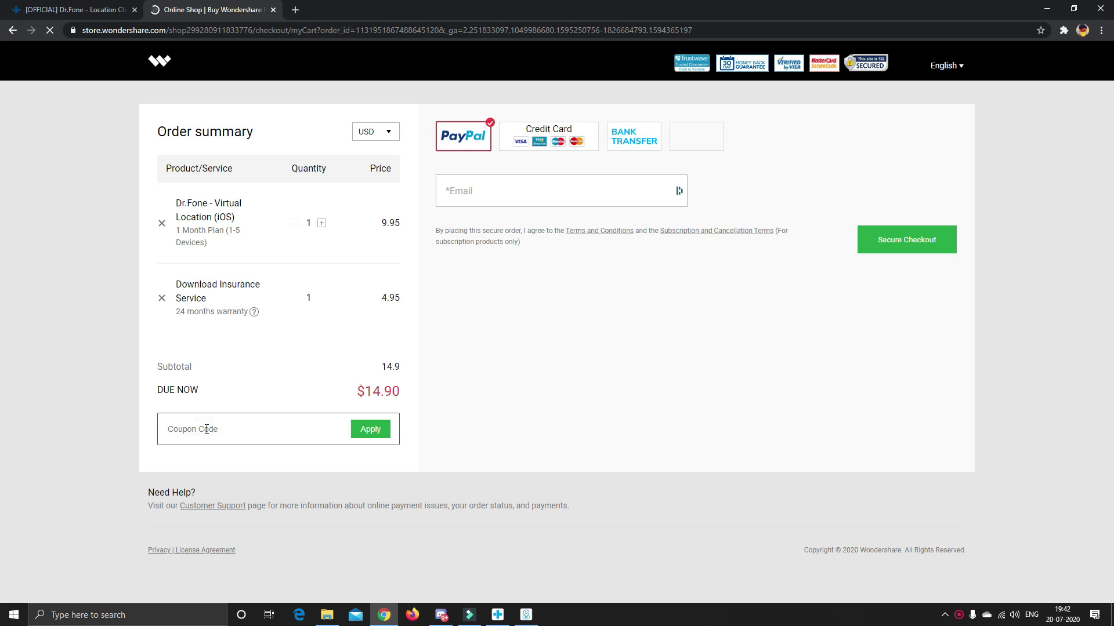
{"action": "type", "text": "SENDISCO"}
{"action": "left_click", "coordinate": [366, 430]}
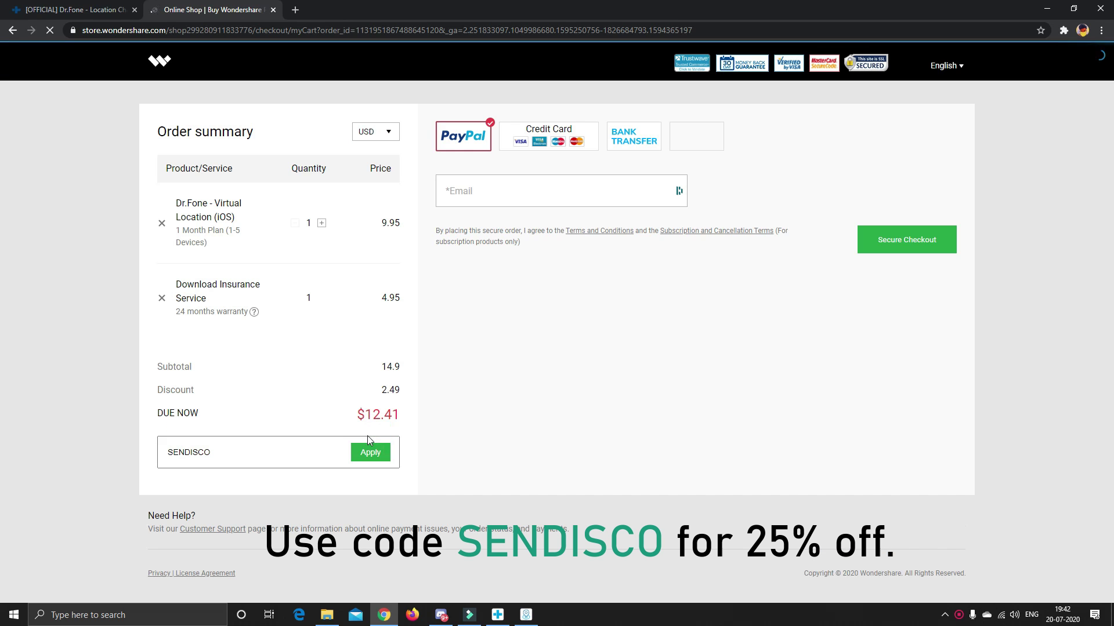